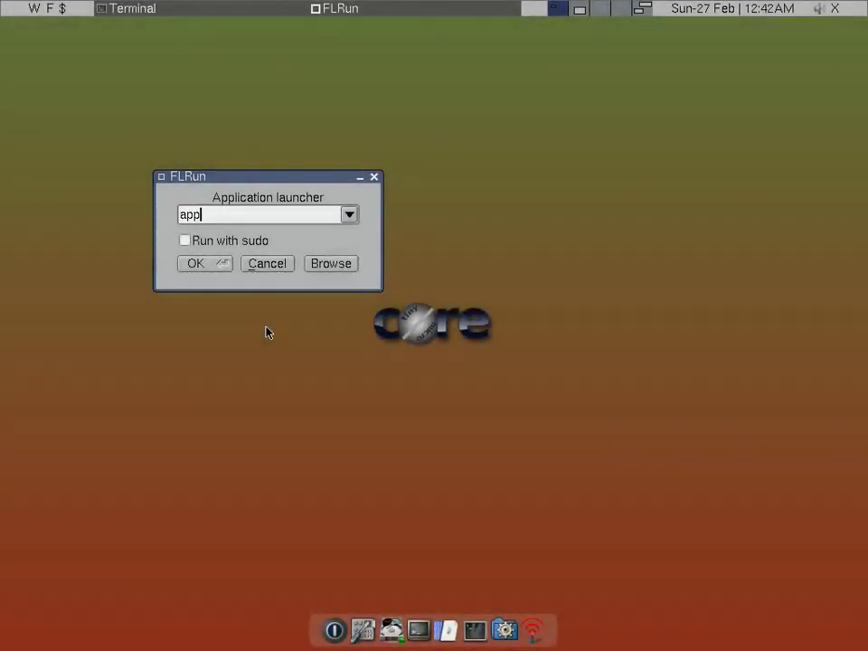
- Browse the online extension repository in Apps and search for 'alsa'
{"action": "key", "text": "Return"}
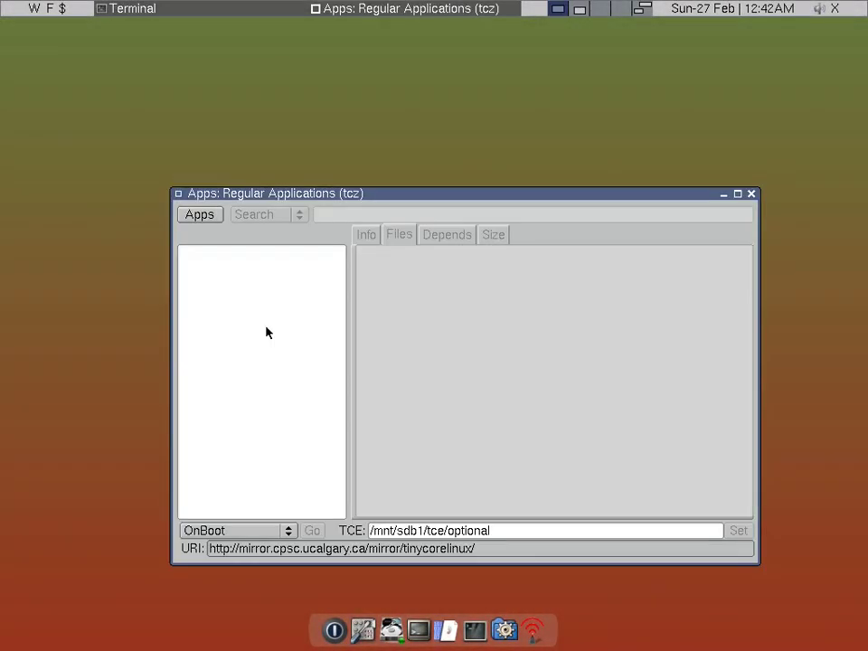
{"action": "left_click", "coordinate": [207, 218]}
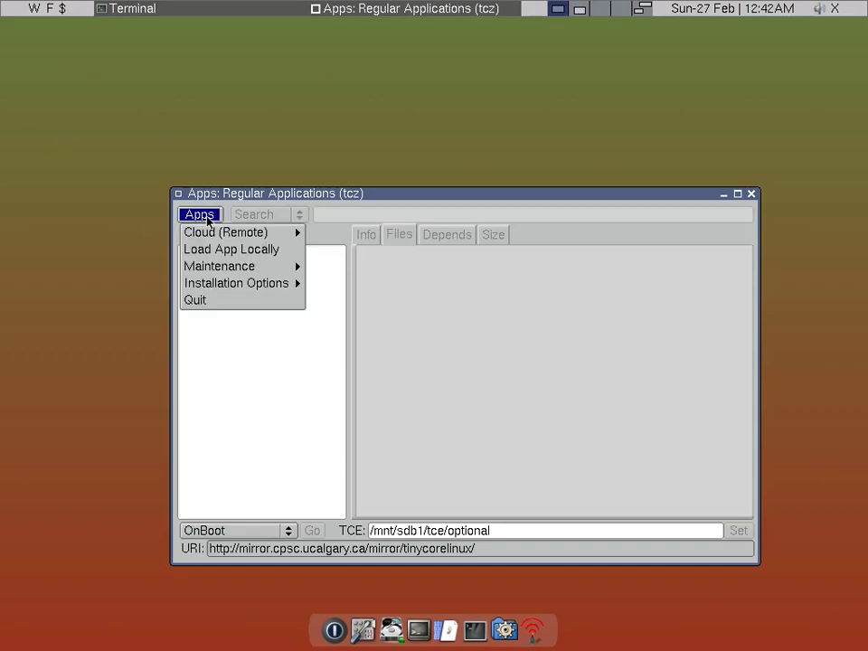
{"action": "mouse_move", "coordinate": [233, 233]}
{"action": "left_click", "coordinate": [331, 233]}
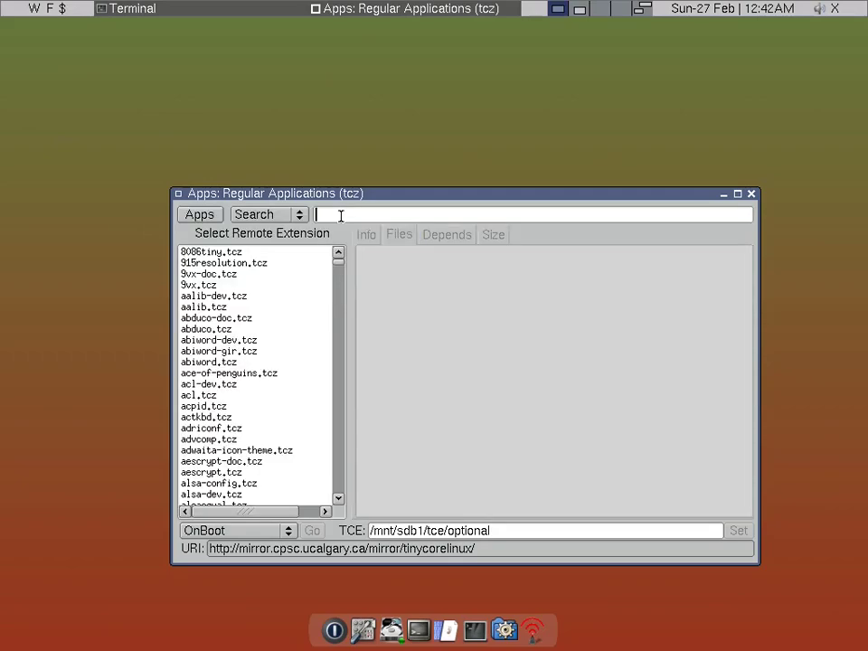
{"action": "type", "text": "alsa"}
{"action": "key", "text": "Return"}
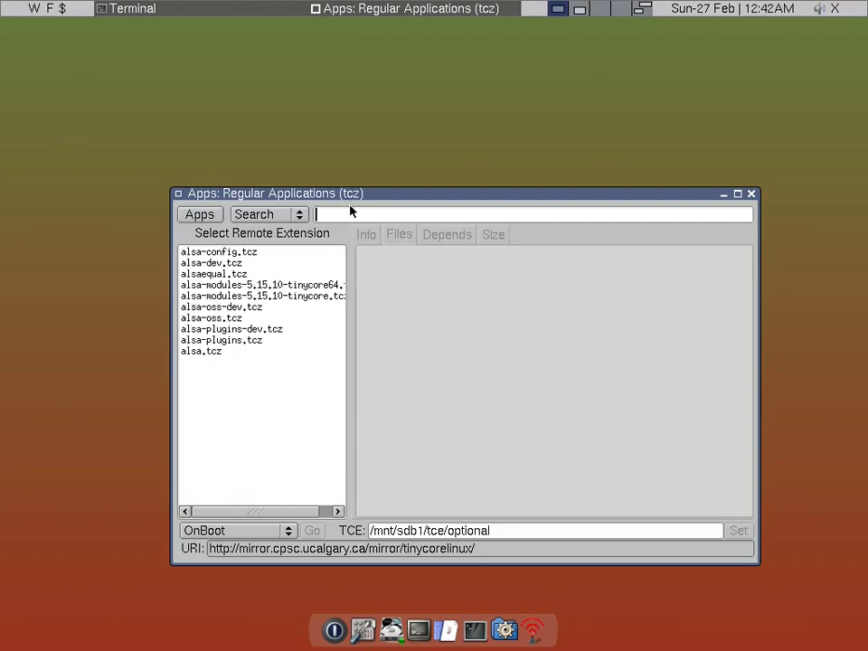
- Read the info for alsa-config, alsaequal, alsa-modules, alsa-oss, alsa-plugins and alsa.tcz
{"action": "left_click", "coordinate": [225, 254]}
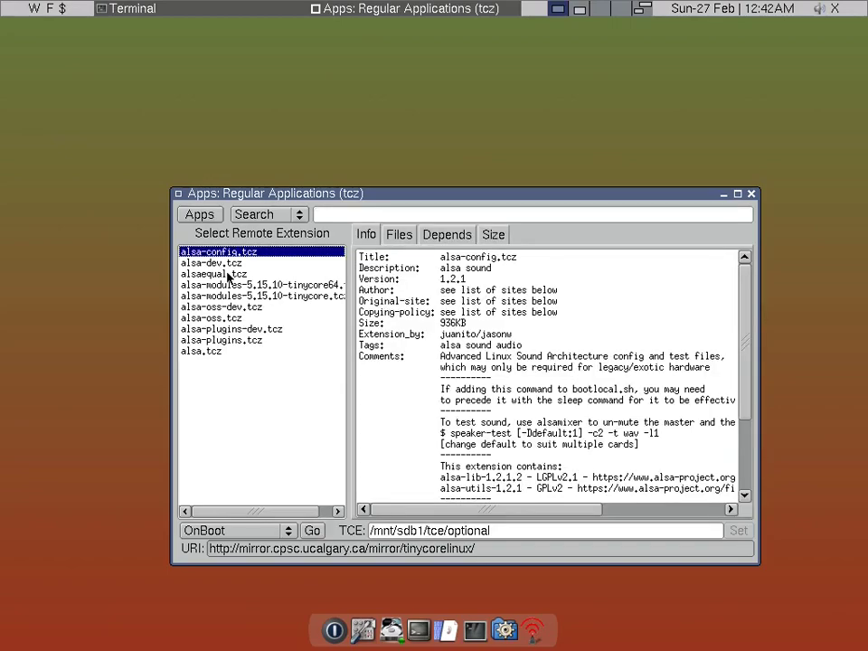
{"action": "left_click", "coordinate": [228, 275]}
{"action": "left_click", "coordinate": [231, 286]}
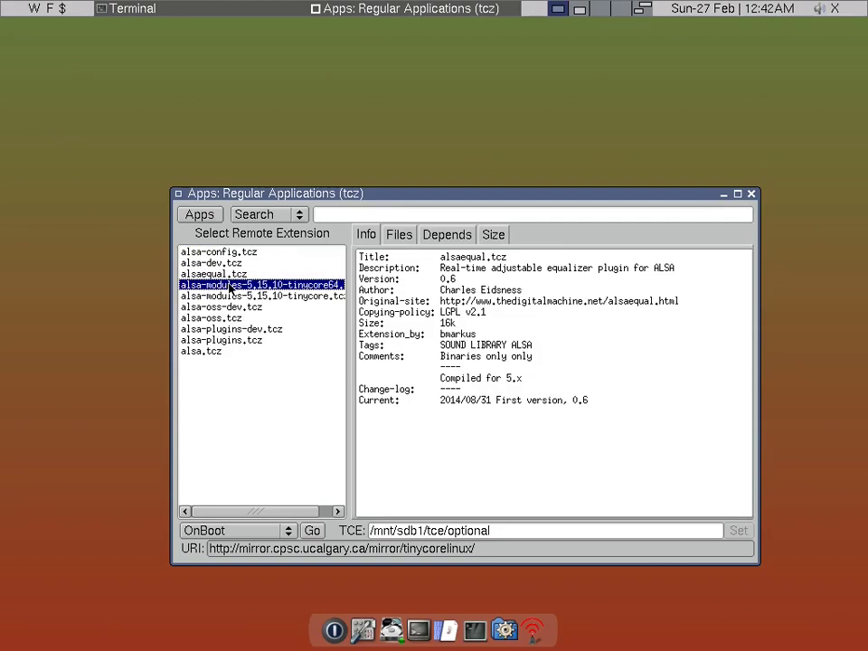
{"action": "left_click", "coordinate": [232, 296]}
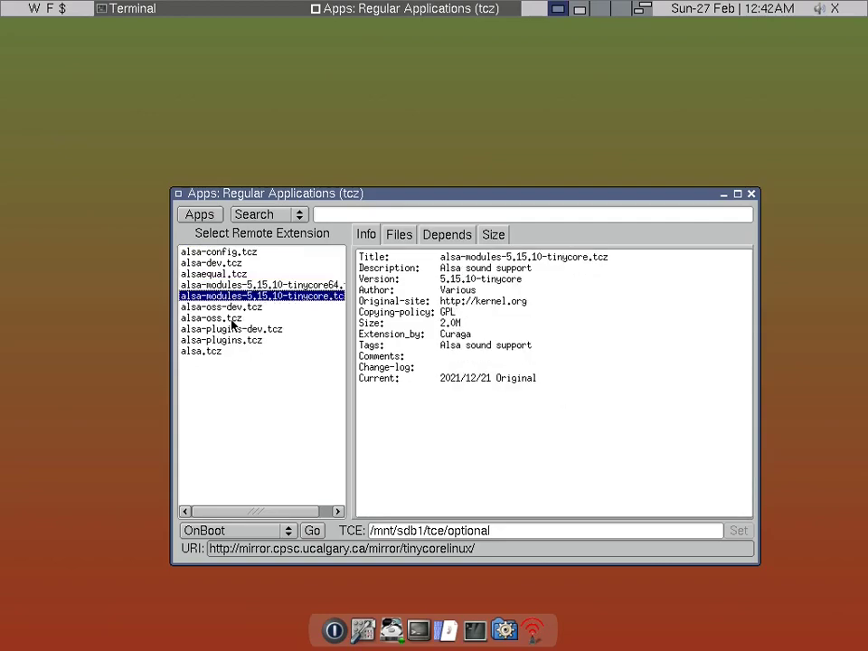
{"action": "left_click", "coordinate": [232, 321]}
{"action": "left_click", "coordinate": [231, 340]}
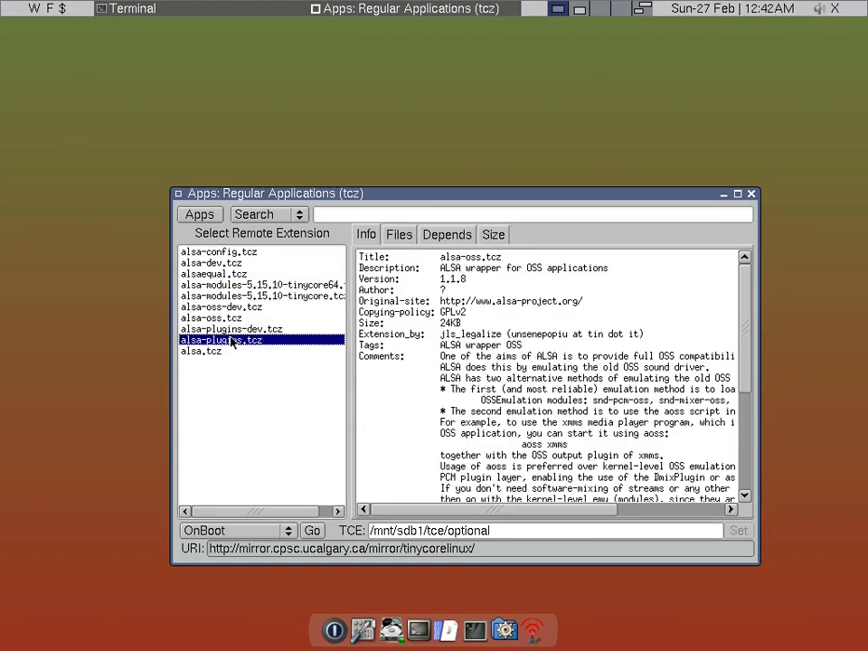
{"action": "left_click", "coordinate": [199, 352]}
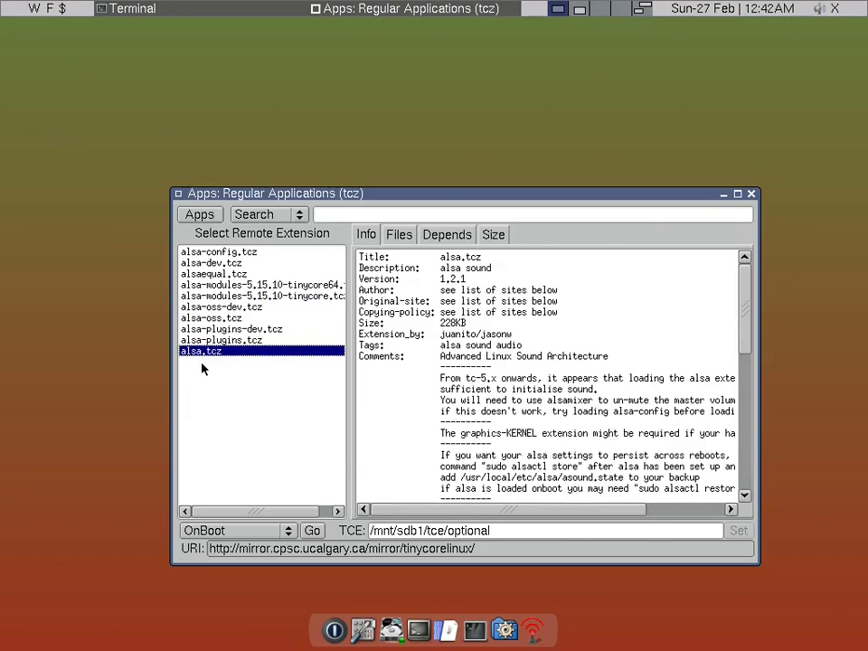
- Close the extension browser and bring up the Terminal on its desktop
{"action": "left_click", "coordinate": [752, 194]}
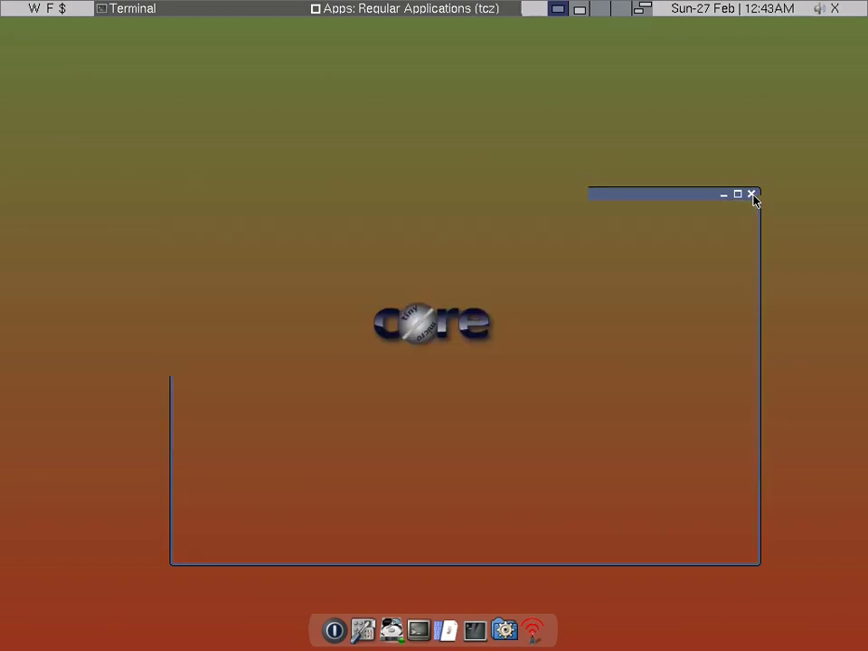
{"action": "left_click", "coordinate": [586, 10]}
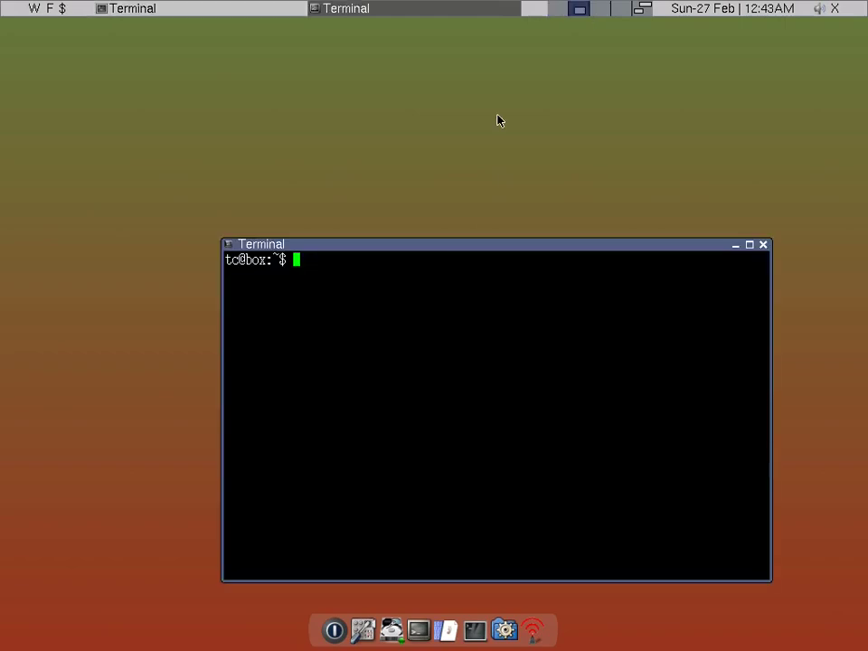
{"action": "left_click_drag", "start_coordinate": [431, 248], "coordinate": [370, 224]}
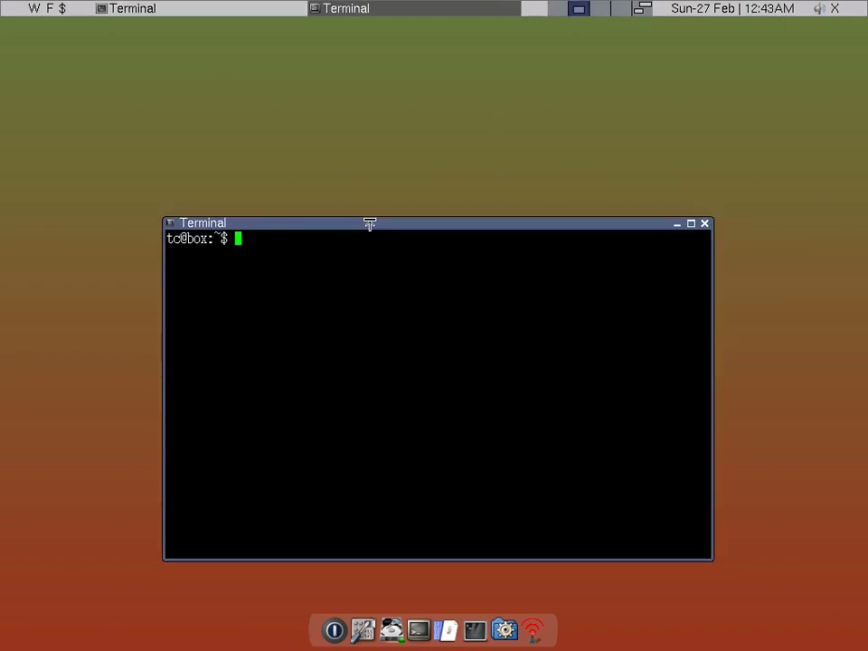
- Run alsamixer in the Terminal to show the HDA Intel card's levels
{"action": "type", "text": "alsamixer"}
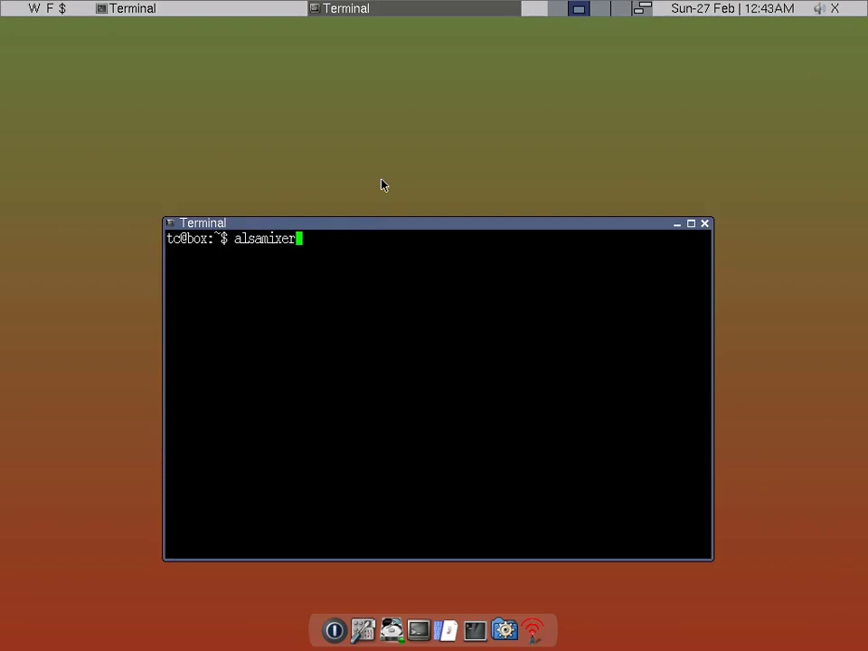
{"action": "key", "text": "Return"}
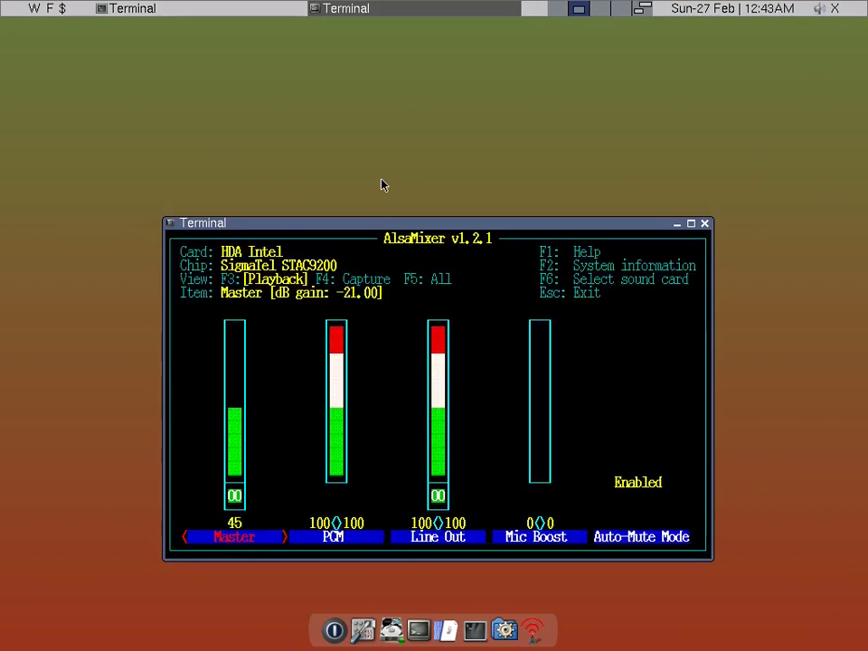
{"action": "left_click_drag", "start_coordinate": [379, 223], "coordinate": [366, 165]}
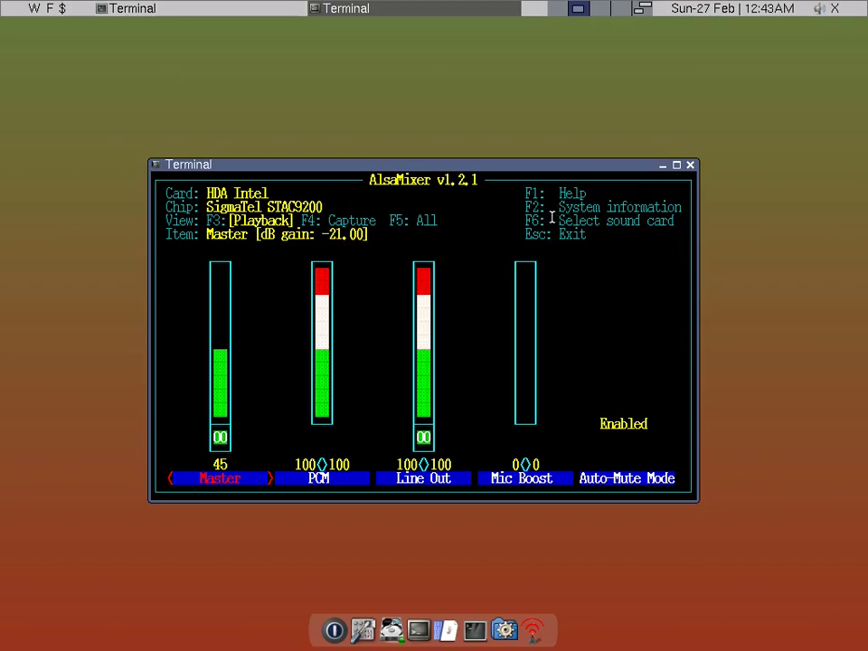
{"action": "key", "text": "F6"}
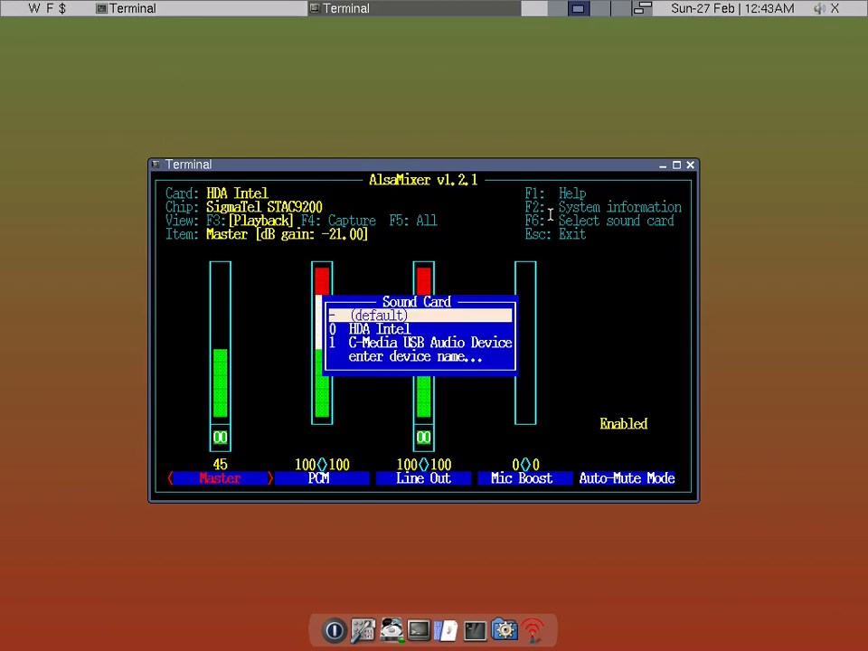
{"action": "key", "text": "Down"}
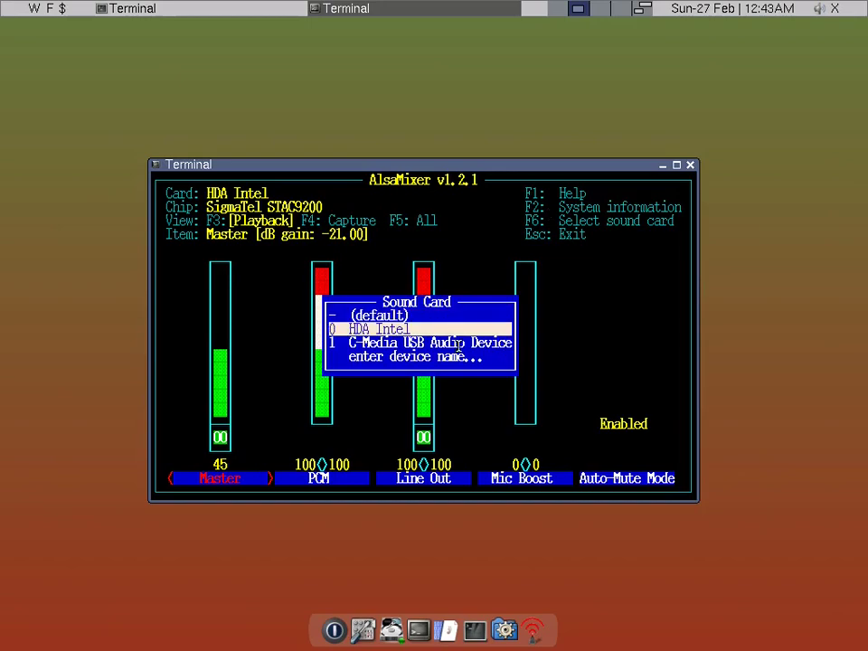
{"action": "key", "text": "Up"}
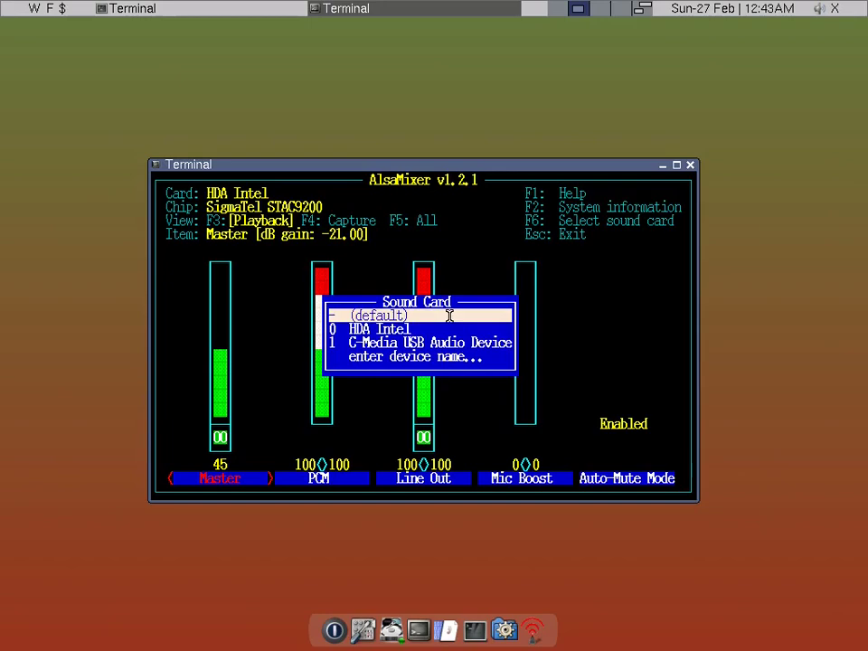
{"action": "key", "text": "Down"}
{"action": "key", "text": "Up"}
{"action": "key", "text": "Down"}
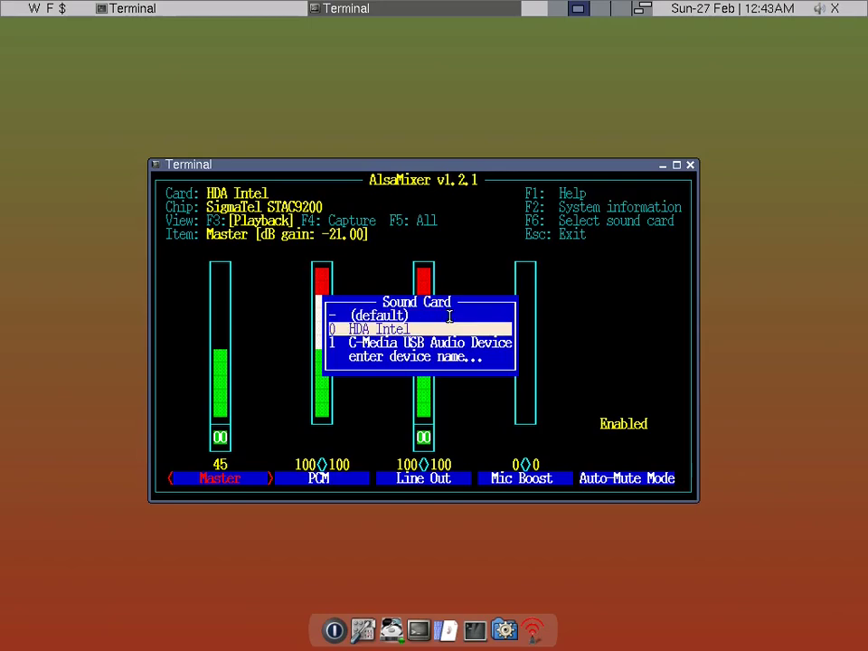
{"action": "key", "text": "Down"}
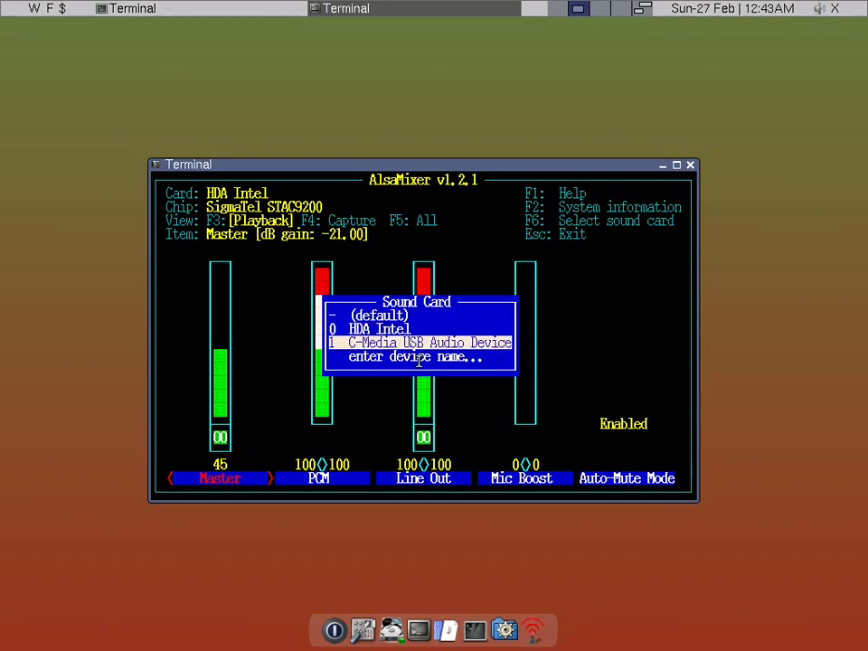
{"action": "key", "text": "Up"}
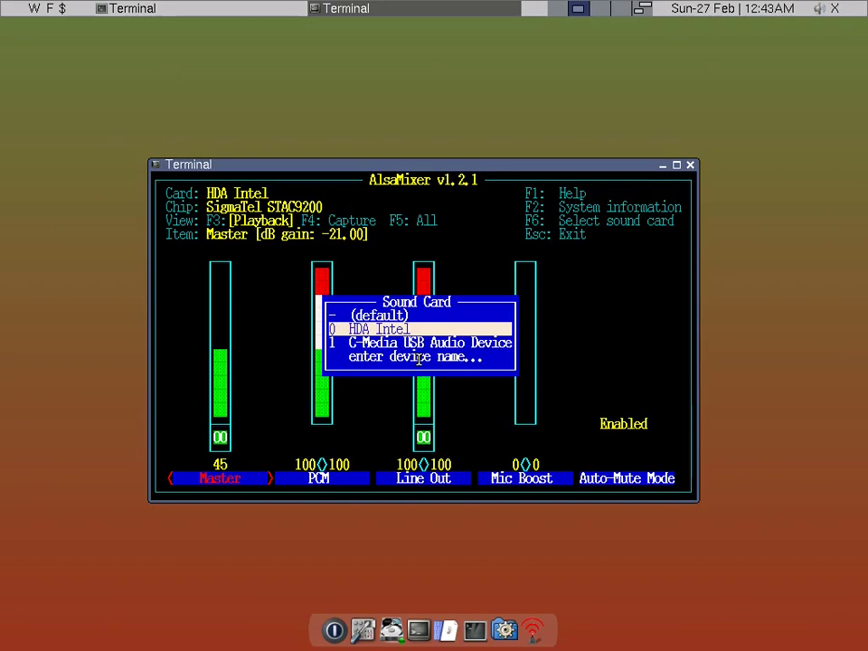
{"action": "key", "text": "Down"}
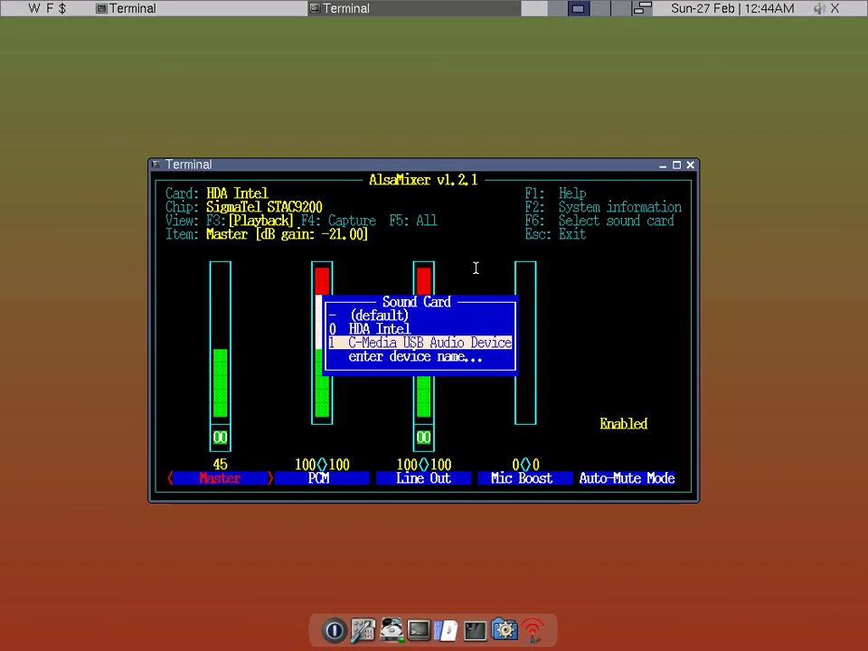
{"action": "key", "text": "Up"}
{"action": "key", "text": "Up"}
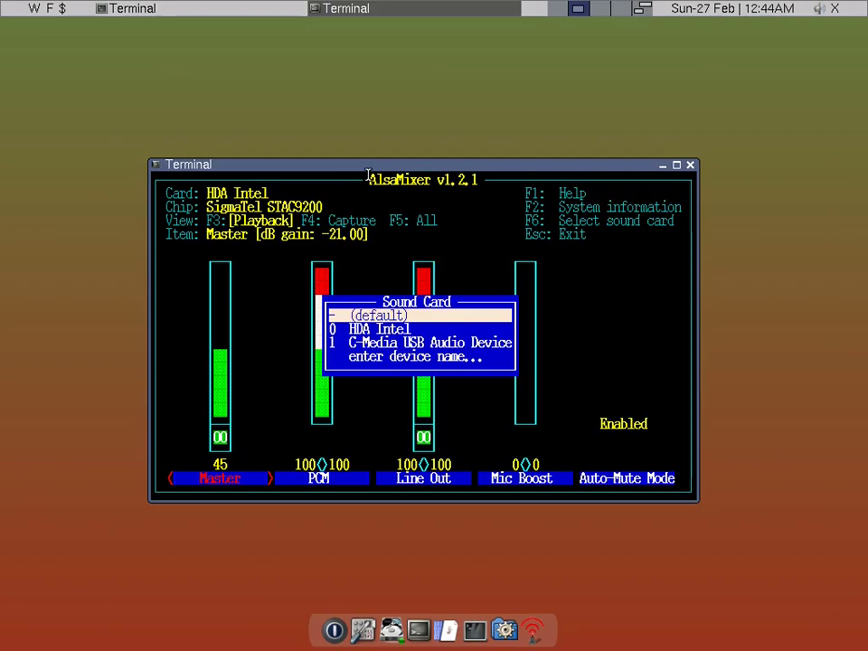
{"action": "key", "text": "Return"}
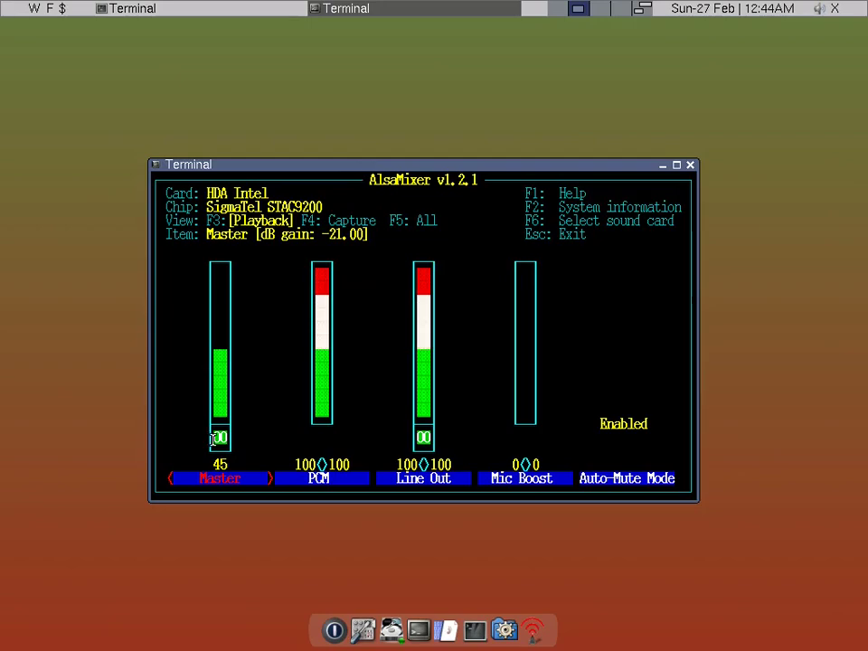
- Raise the Master playback level from 45 to 84
{"action": "double_click", "coordinate": [224, 480]}
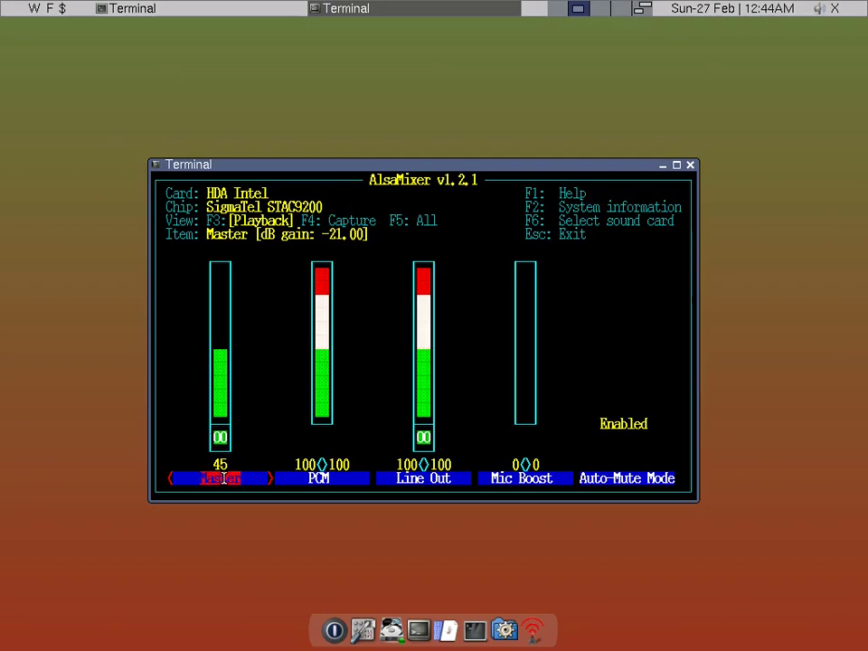
{"action": "scroll", "coordinate": [230, 470], "scroll_direction": "up", "scroll_amount": 2}
{"action": "scroll", "coordinate": [230, 470], "scroll_direction": "up", "scroll_amount": 8}
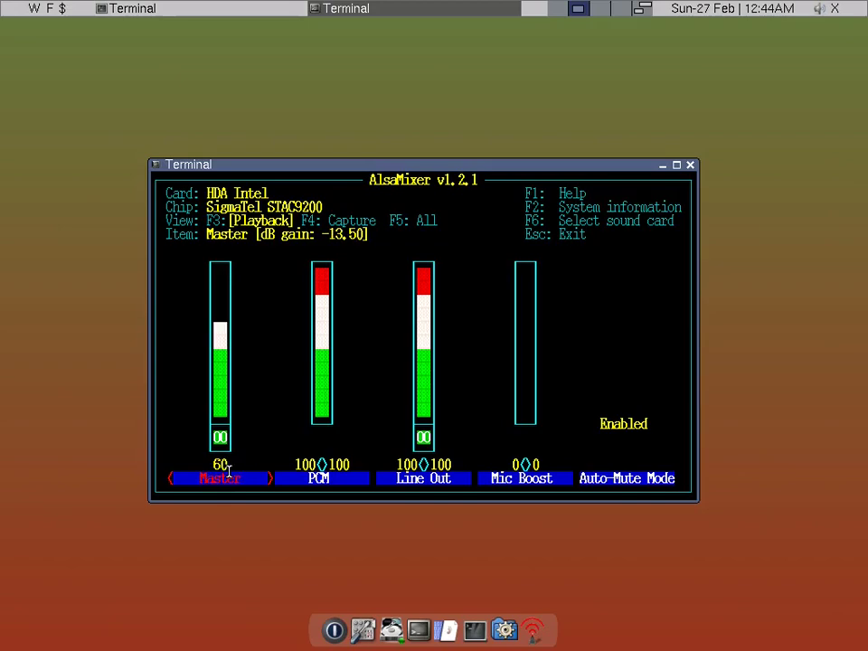
{"action": "scroll", "coordinate": [230, 469], "scroll_direction": "up", "scroll_amount": 10}
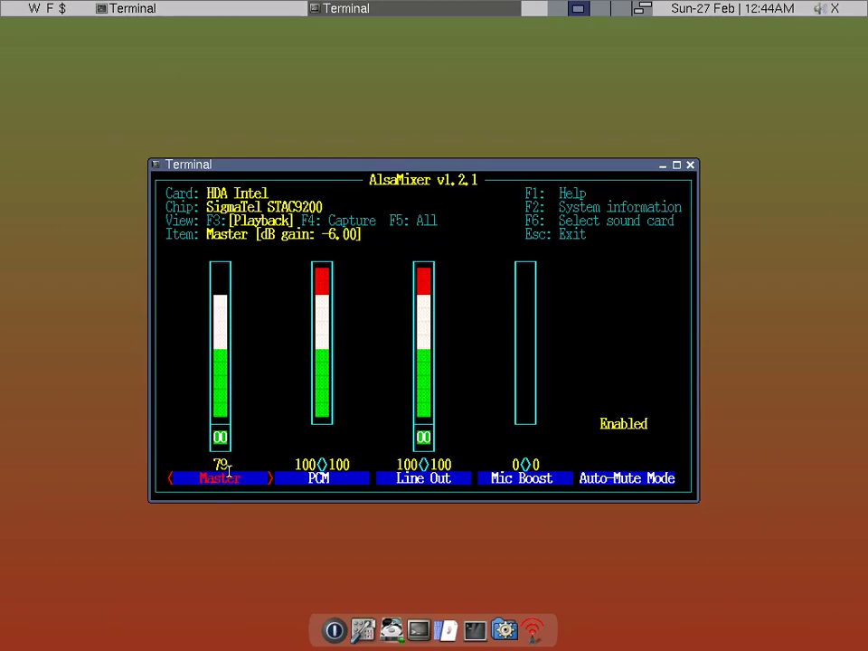
{"action": "scroll", "coordinate": [230, 469], "scroll_direction": "up", "scroll_amount": 5}
{"action": "scroll", "coordinate": [229, 469], "scroll_direction": "down", "scroll_amount": 6}
{"action": "scroll", "coordinate": [230, 469], "scroll_direction": "up", "scroll_amount": 2}
{"action": "key", "text": "Up"}
{"action": "key", "text": "Up"}
{"action": "key", "text": "Up"}
{"action": "key", "text": "Up"}
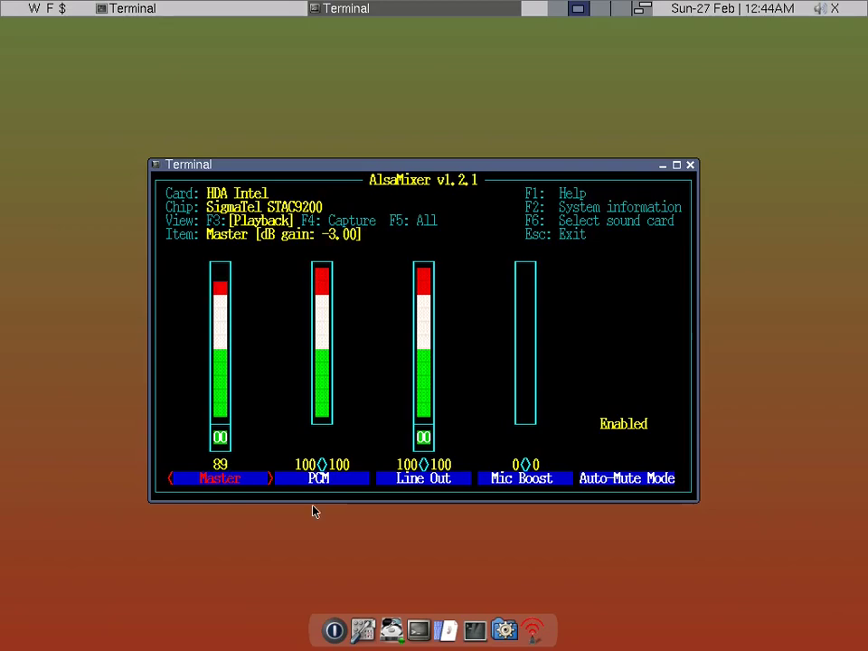
{"action": "key", "text": "Up"}
{"action": "key", "text": "Up"}
{"action": "key", "text": "Up"}
{"action": "key", "text": "Up"}
{"action": "key", "text": "Down"}
{"action": "key", "text": "Down"}
{"action": "key", "text": "Down"}
- Check the PCM channel, return to Master, and exit AlsaMixer to the shell
{"action": "key", "text": "Right"}
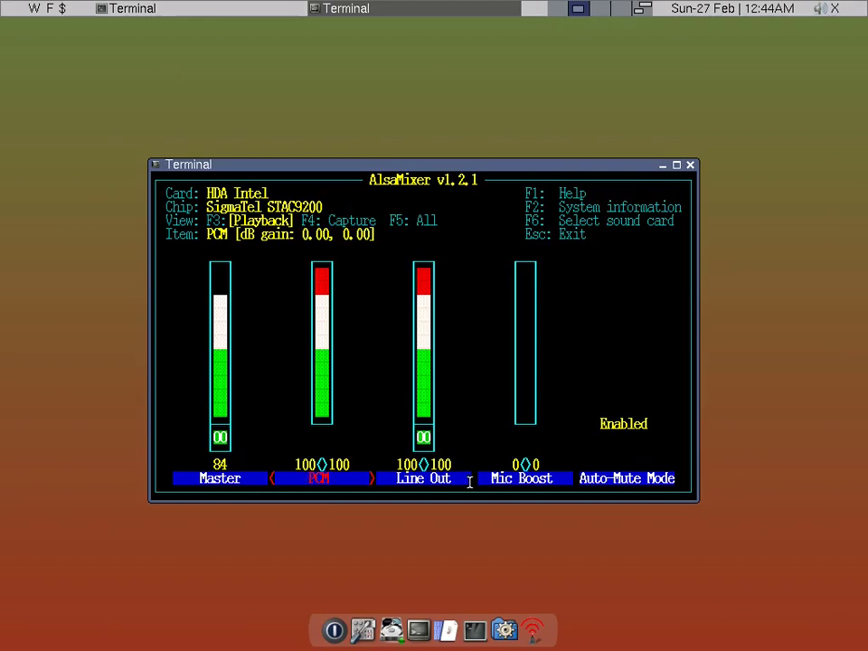
{"action": "key", "text": "Left"}
{"action": "key", "text": "Right"}
{"action": "key", "text": "Right"}
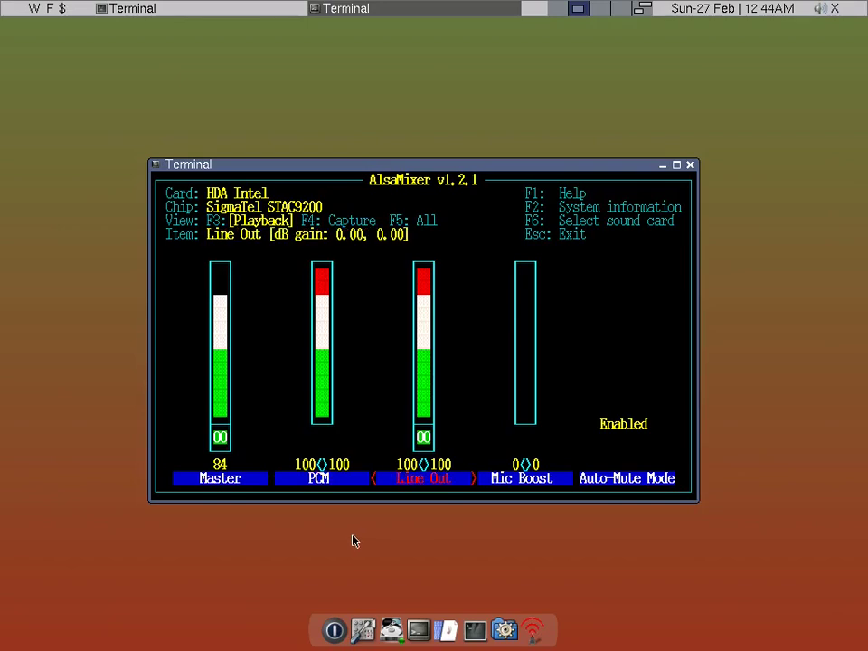
{"action": "key", "text": "Left"}
{"action": "key", "text": "Left"}
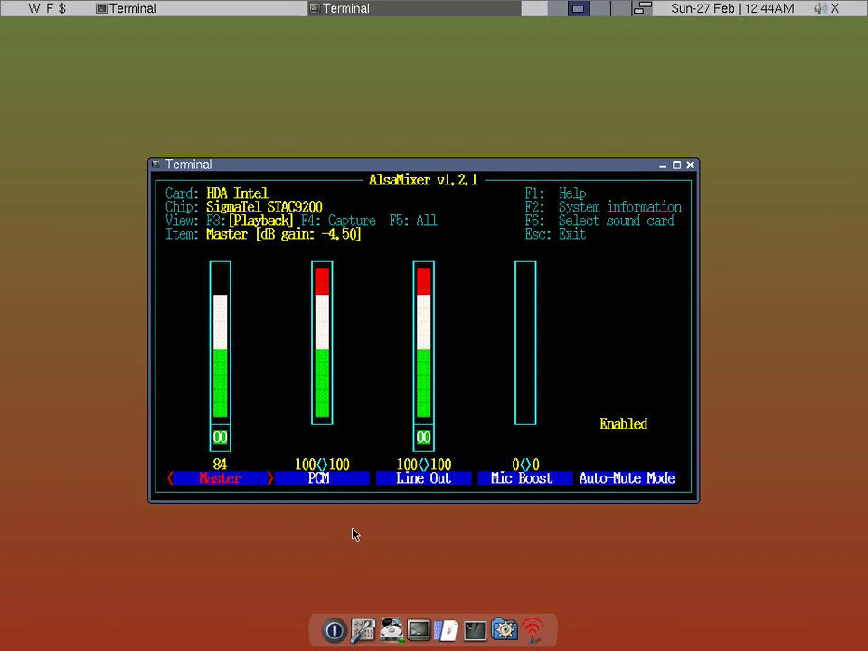
{"action": "key", "text": "Escape"}
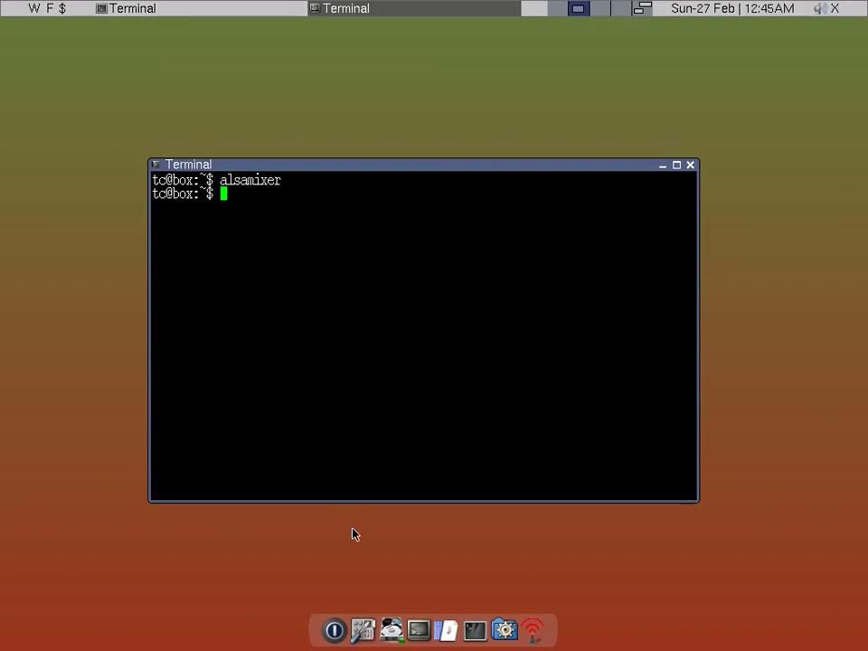
- Run 'alsactl init' to initialise the HDA Intel SigmaTel STAC9200 sound card
{"action": "type", "text": "al"}
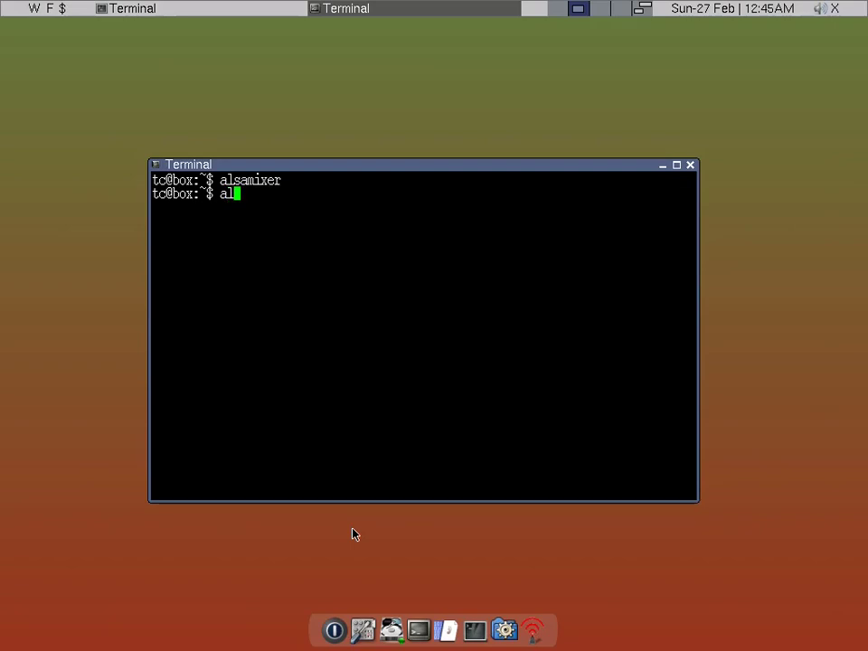
{"action": "type", "text": "sactl init"}
{"action": "key", "text": "Return"}
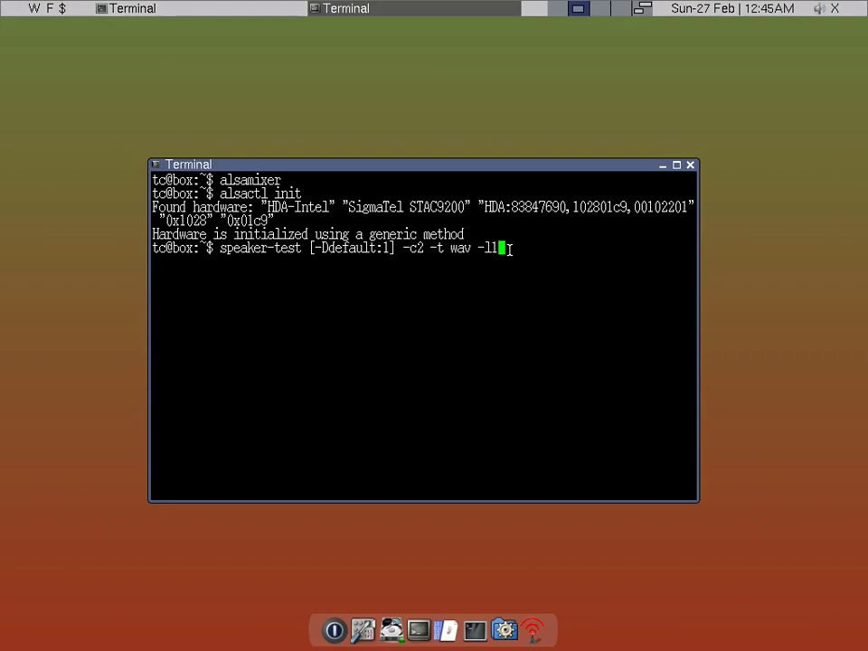
- Play the two-channel WAV test with 'speaker-test -c2 -t wav -l1', then enter 'sudo alsactl store'
{"action": "key", "text": "Left"}
{"action": "key", "text": "Left"}
{"action": "key", "text": "Left"}
{"action": "key", "text": "Right"}
{"action": "key", "text": "Right"}
{"action": "key", "text": "Right"}
{"action": "key", "text": "Return"}
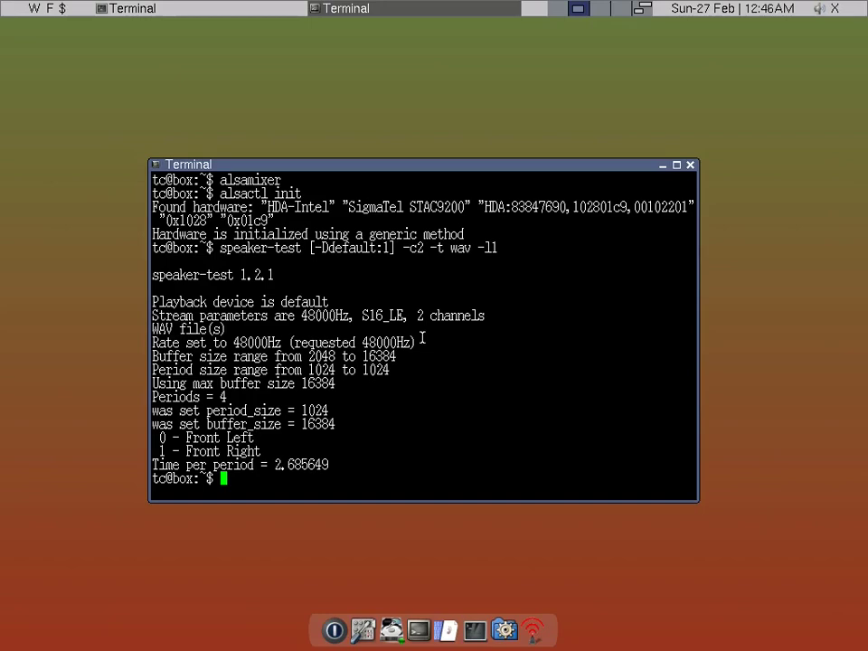
{"action": "type", "text": "sudo alsact"}
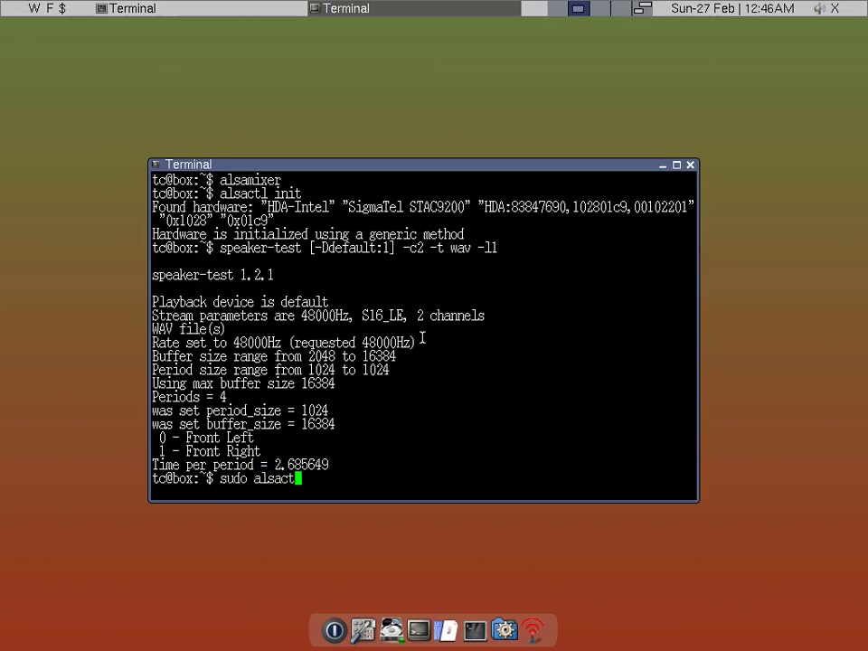
{"action": "type", "text": "l store"}
- Store the ALSA mixer settings with 'sudo alsactl store' and recall earlier commands from history
{"action": "key", "text": "Return"}
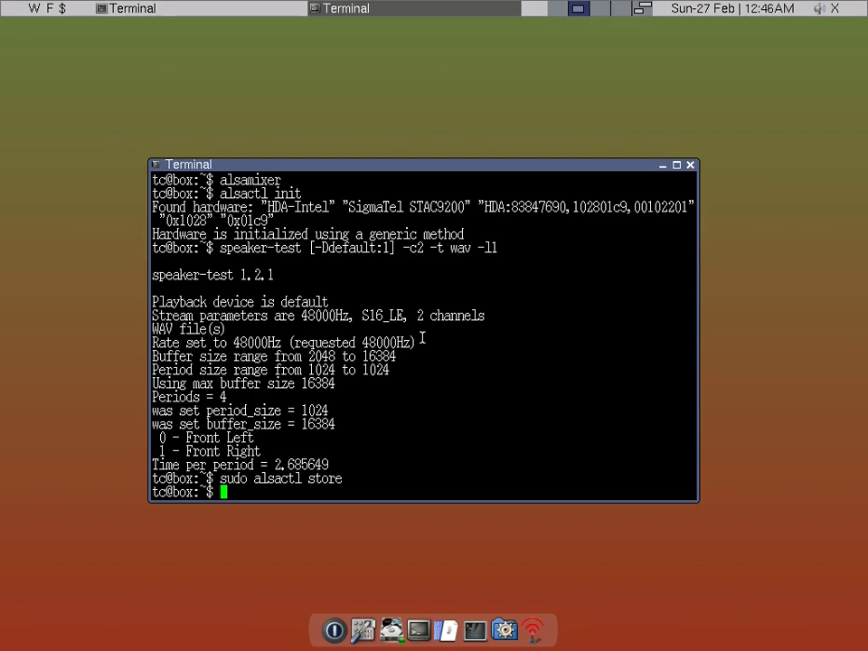
{"action": "key", "text": "Up"}
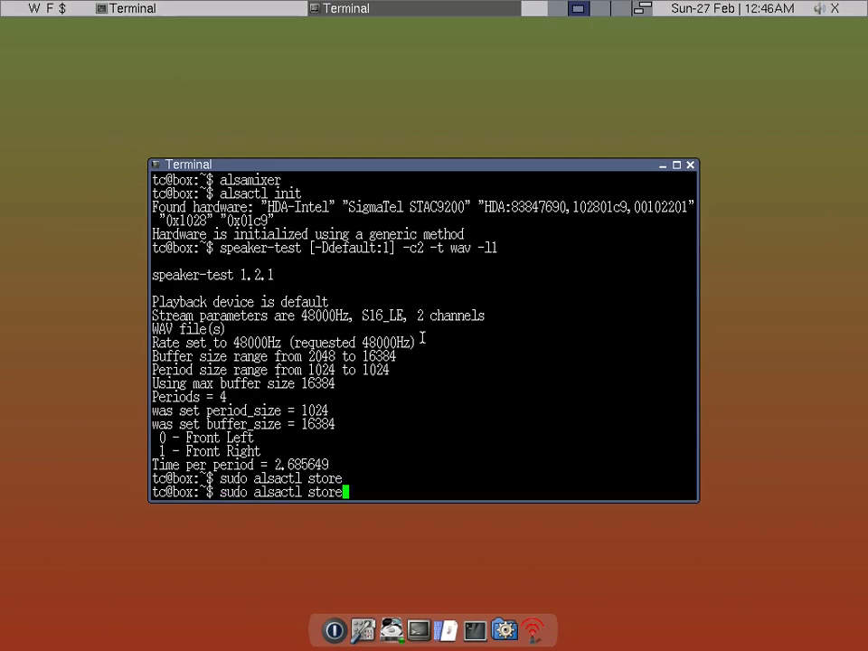
{"action": "key", "text": "Down"}
{"action": "type", "text": "aterm"}
{"action": "key", "text": "Up"}
{"action": "key", "text": "Up"}
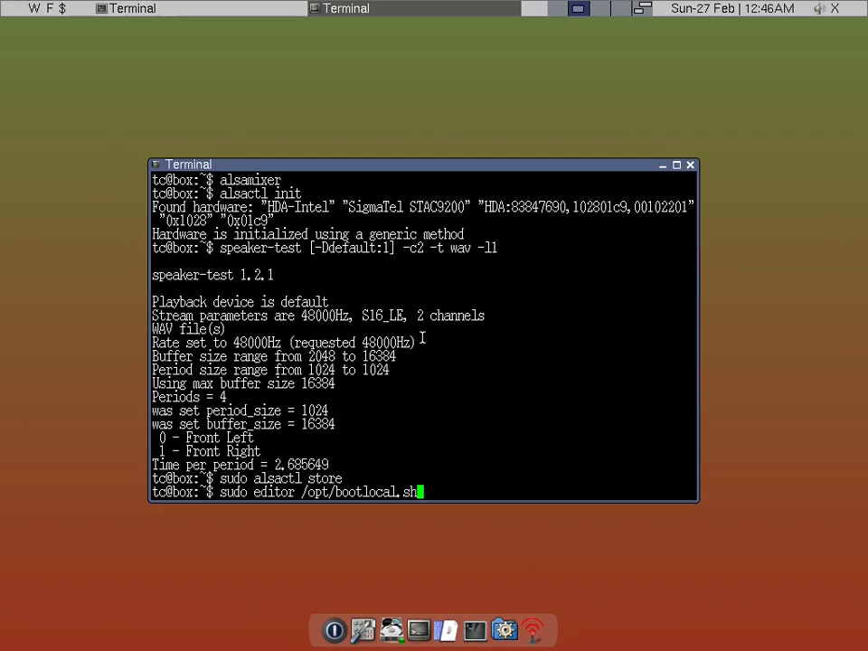
- Open /opt/bootlocal.sh in the editor, add the 'alsactl restore' line, and close it
{"action": "key", "text": "Return"}
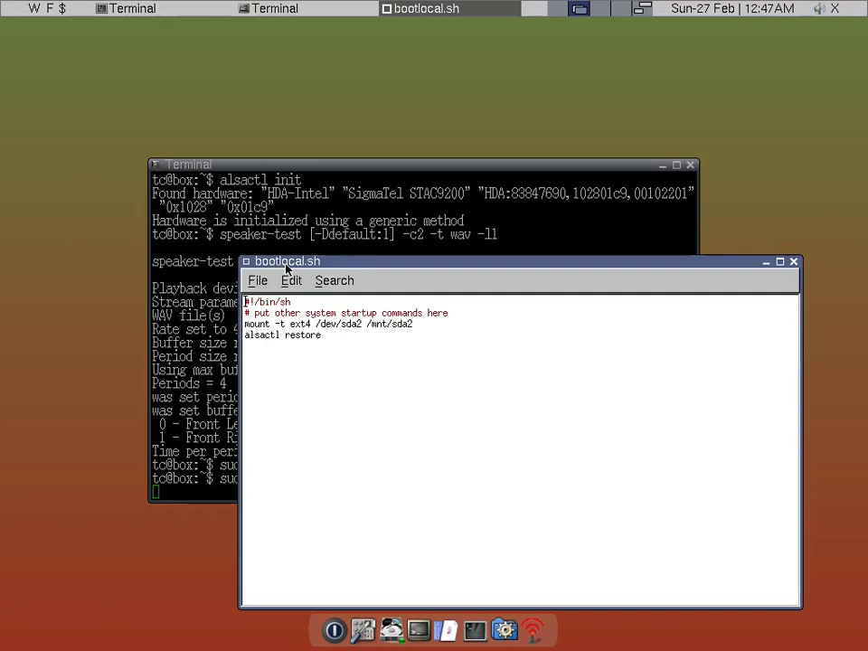
{"action": "left_click", "coordinate": [333, 335]}
{"action": "left_click", "coordinate": [794, 262]}
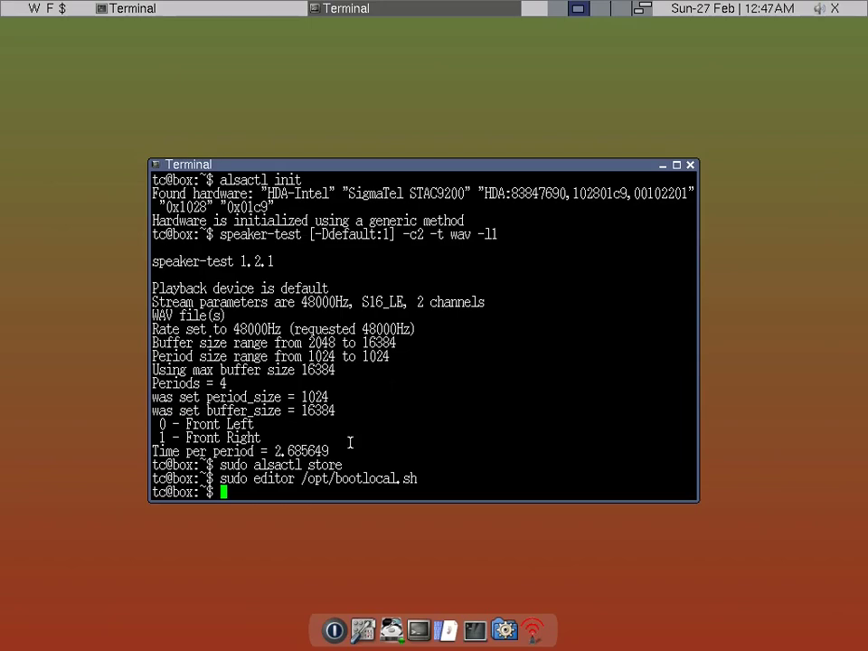
- Browse back through the shell command history to recall earlier commands
{"action": "key", "text": "Up"}
{"action": "key", "text": "Up"}
{"action": "key", "text": "Up"}
{"action": "key", "text": "Up"}
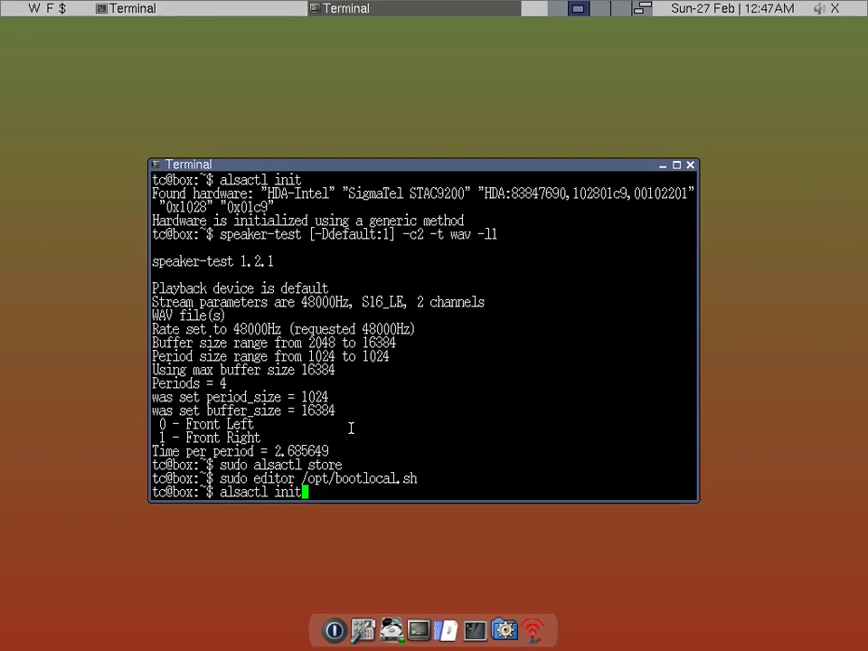
{"action": "key", "text": "Up"}
{"action": "key", "text": "Down"}
{"action": "key", "text": "Down"}
{"action": "key", "text": "Down"}
{"action": "key", "text": "Down"}
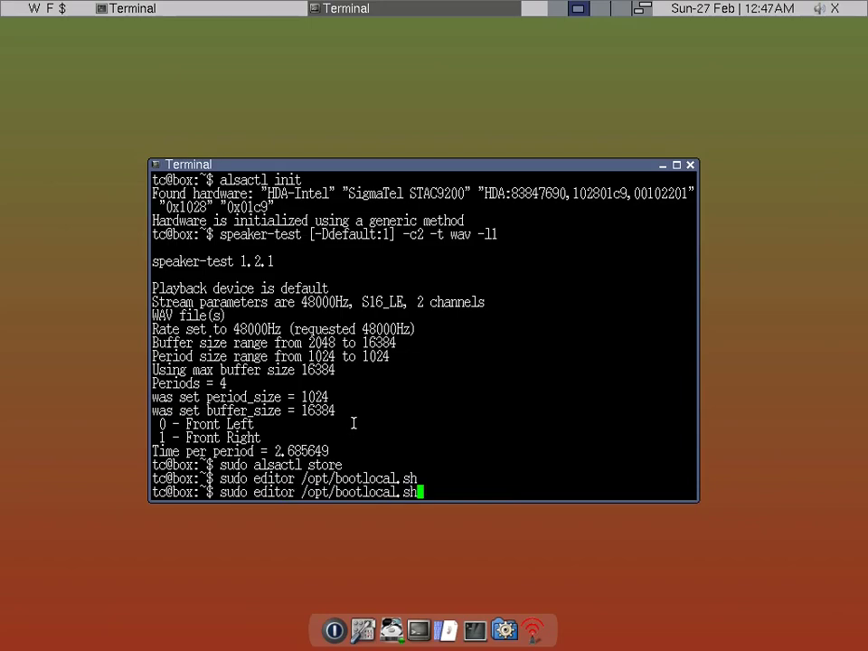
{"action": "key", "text": "Up"}
{"action": "key", "text": "Up"}
{"action": "key", "text": "Up"}
{"action": "key", "text": "Up"}
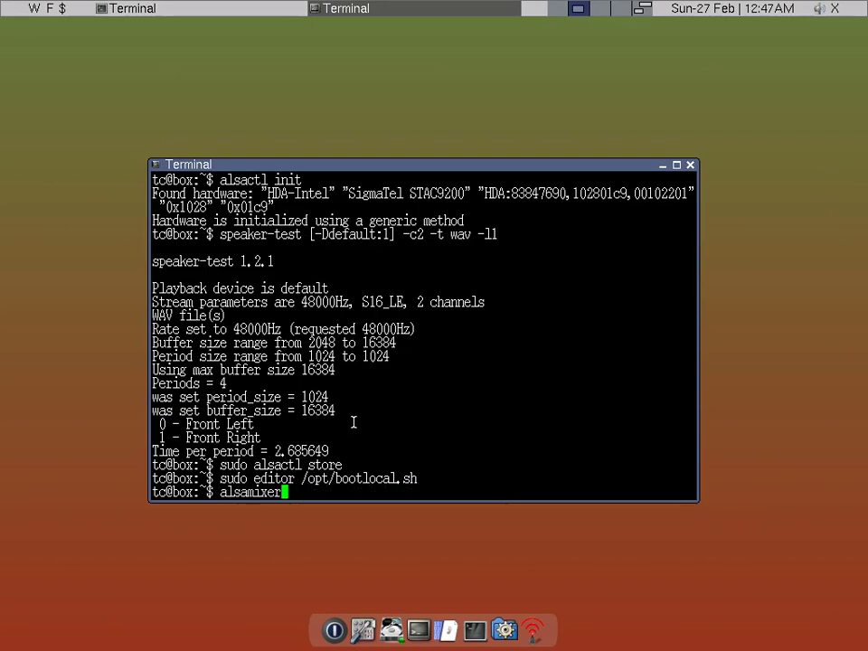
{"action": "key", "text": "Up"}
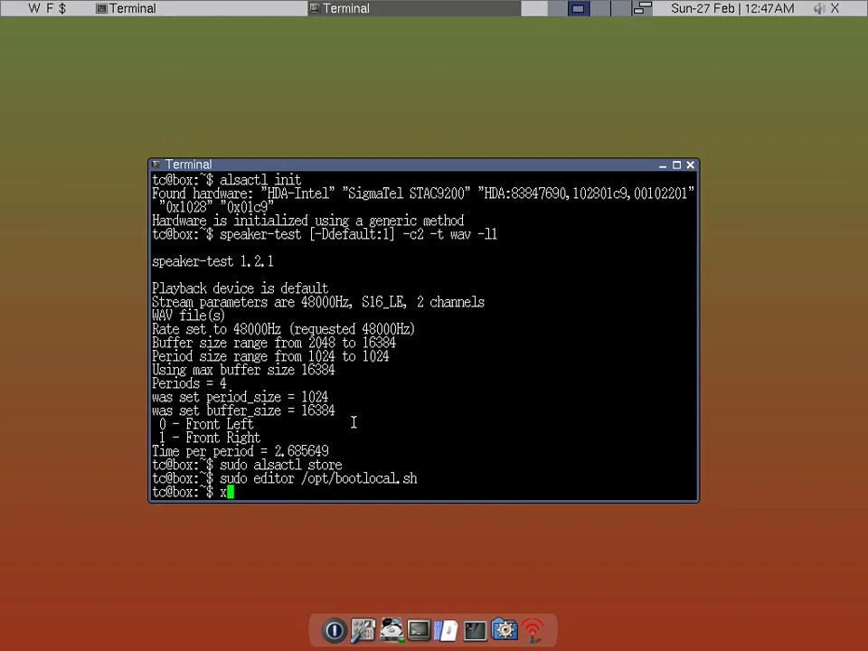
{"action": "key", "text": "Up"}
{"action": "key", "text": "Up"}
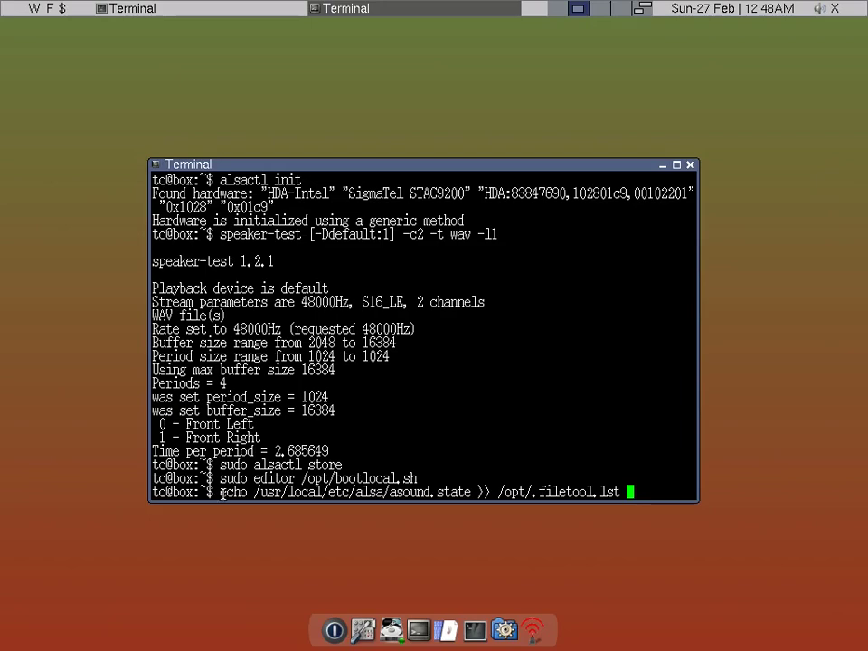
- Close the terminal and choose Reboot in TC Exit Options
{"action": "left_click", "coordinate": [691, 167]}
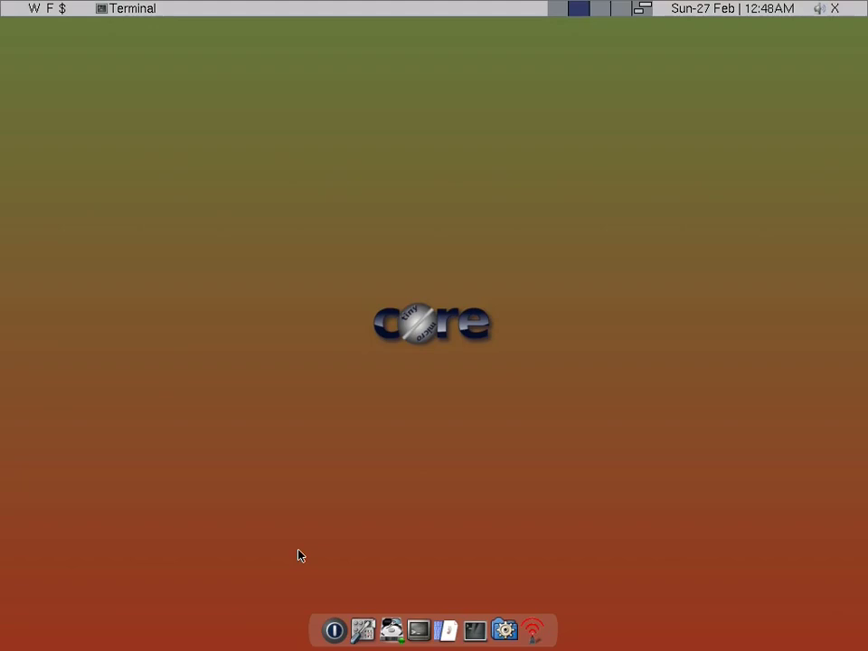
{"action": "left_click", "coordinate": [334, 626]}
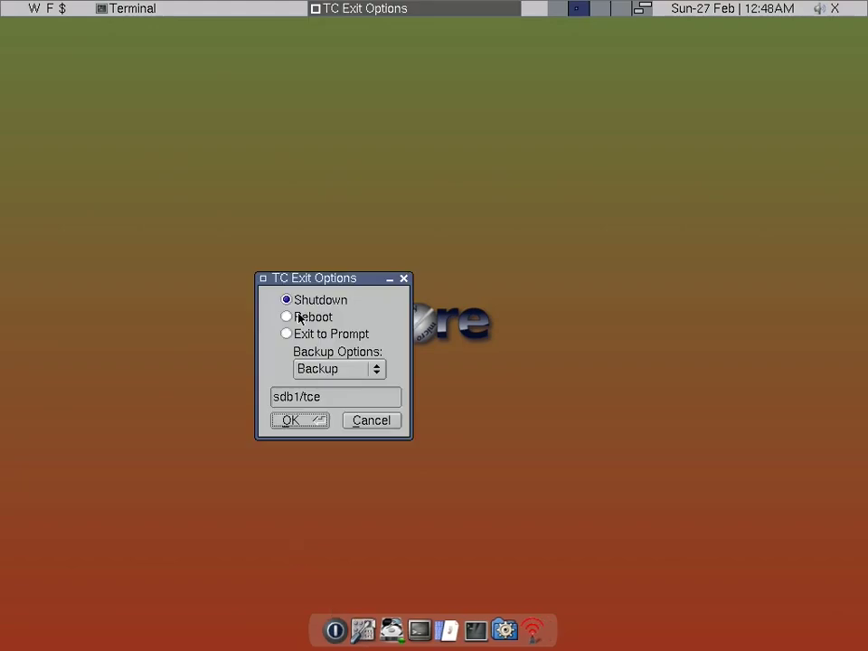
{"action": "left_click", "coordinate": [298, 317]}
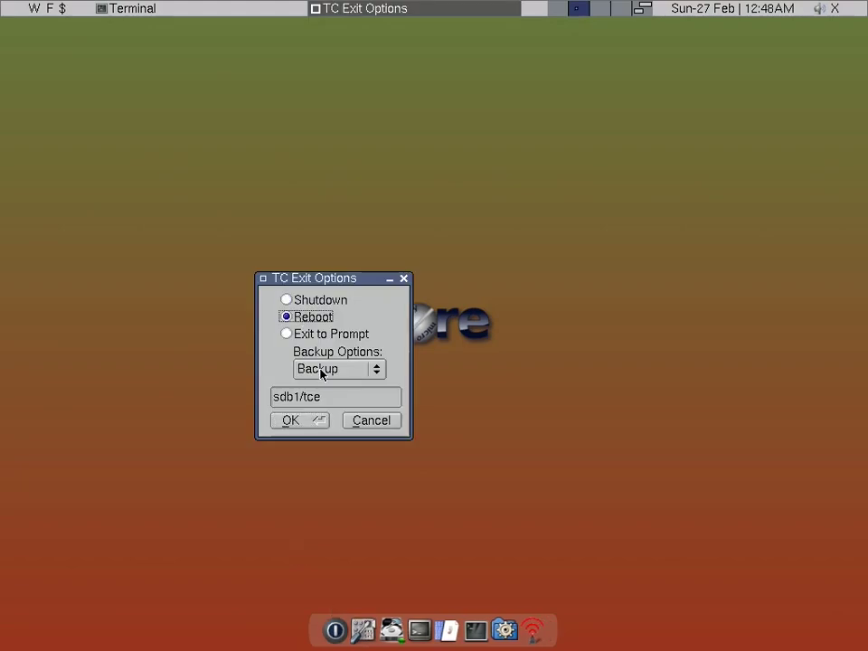